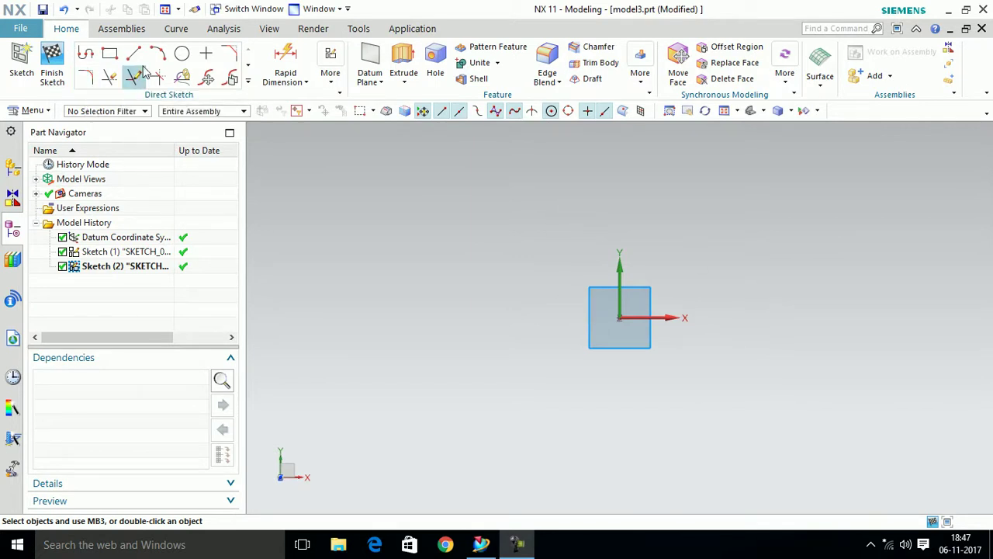
# Step: Sketch a rectangle from its centre point, about 61.6 mm wide and 68 mm high, on the negative X side of the origin
pyautogui.click(110, 62)
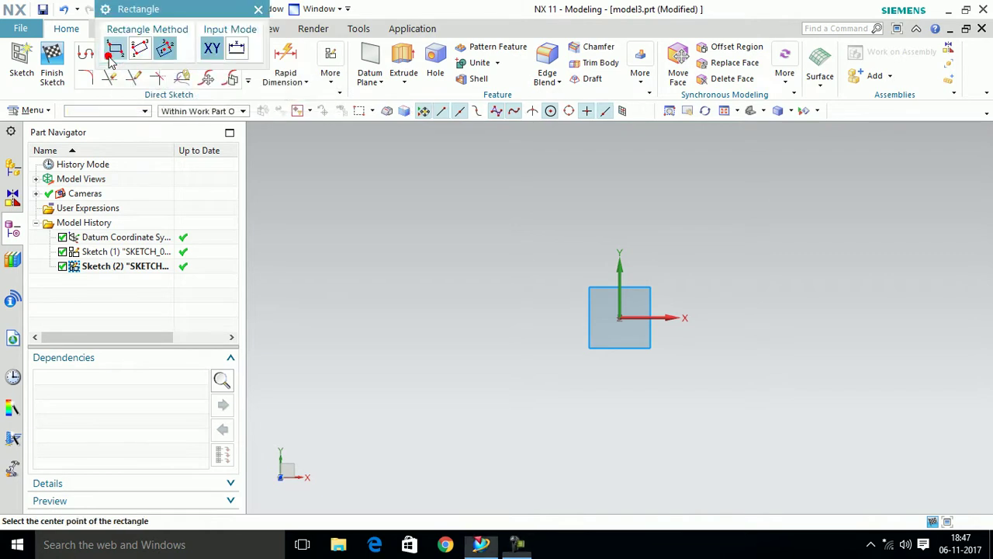
pyautogui.click(353, 248)
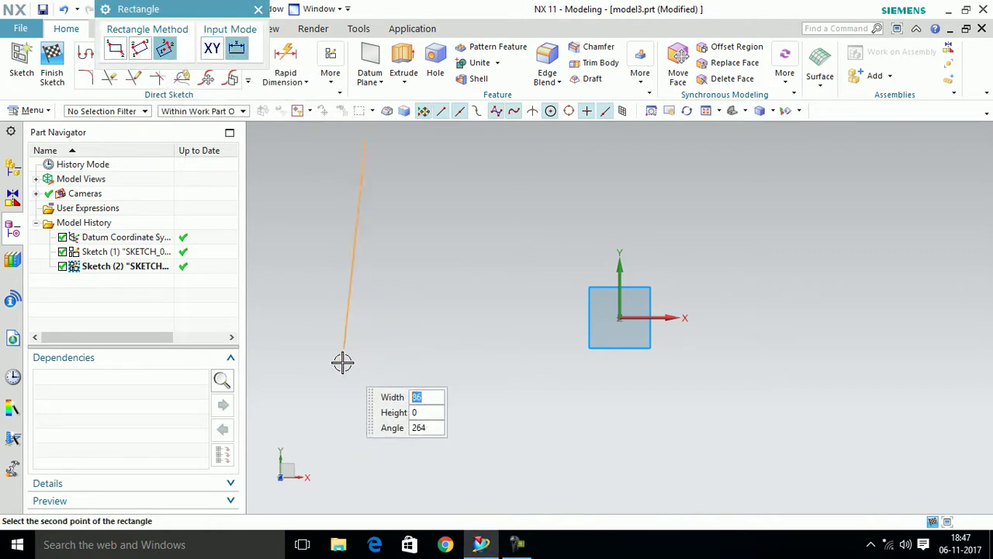
pyautogui.click(354, 337)
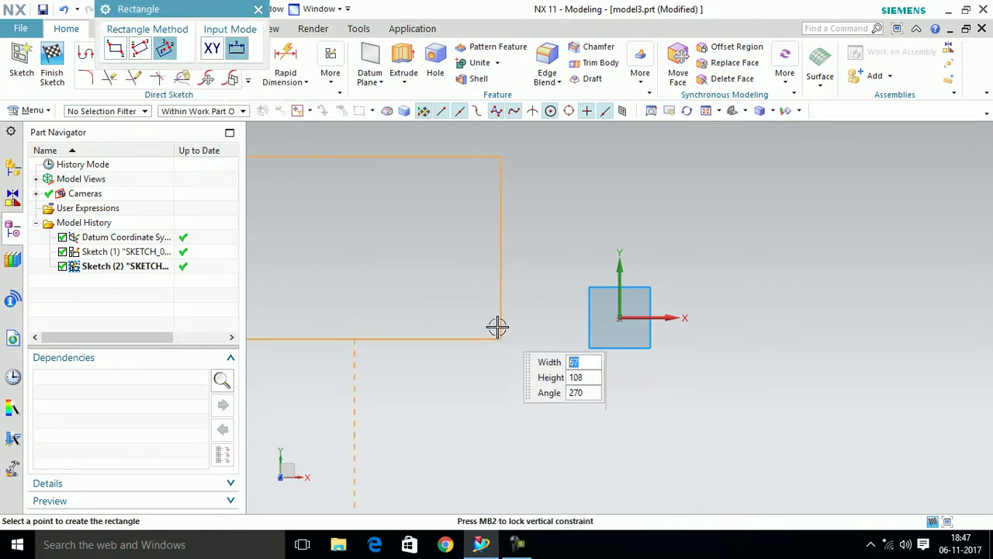
pyautogui.click(436, 354)
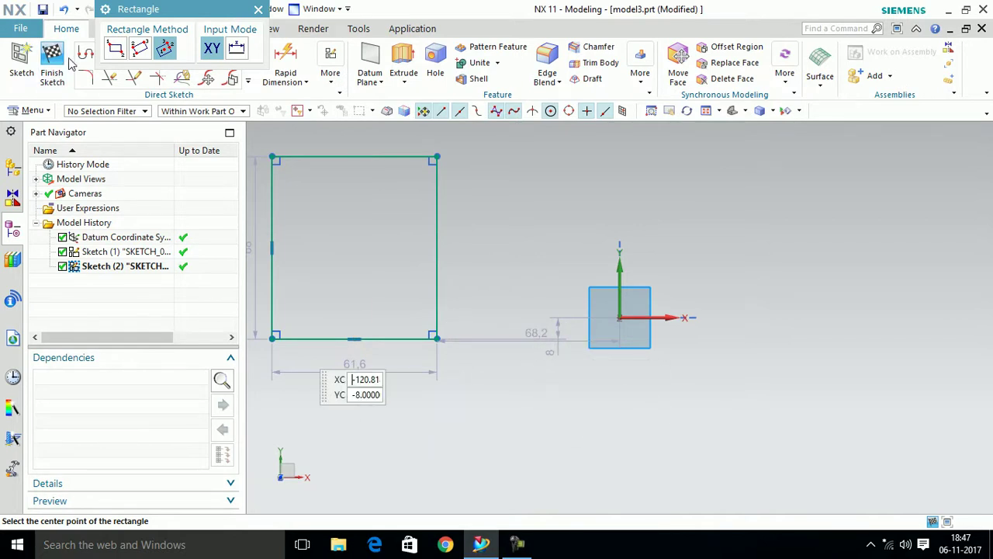
# Step: Sketch a second rectangle by two corner points, about 69 mm by 43 mm, above the X axis on the positive X side
pyautogui.click(115, 48)
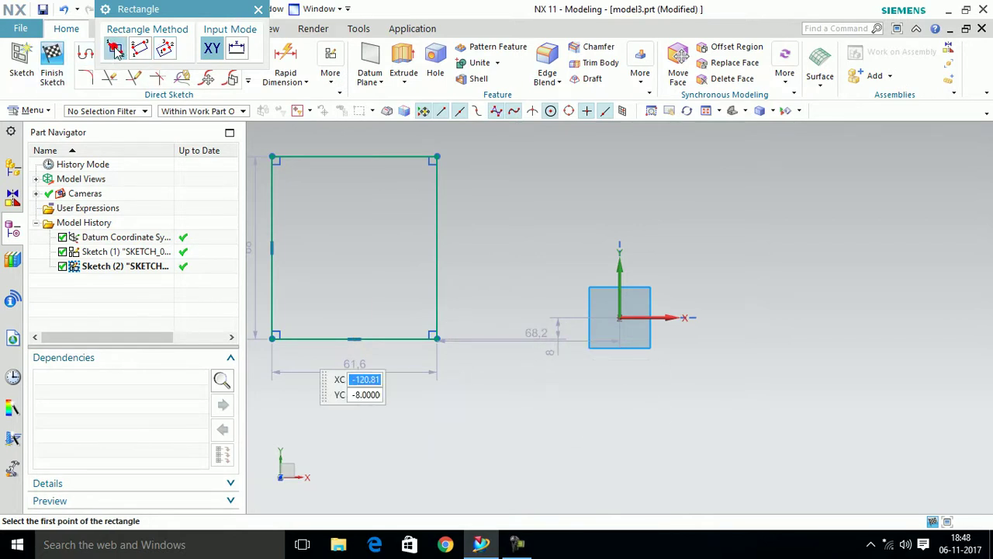
pyautogui.click(258, 9)
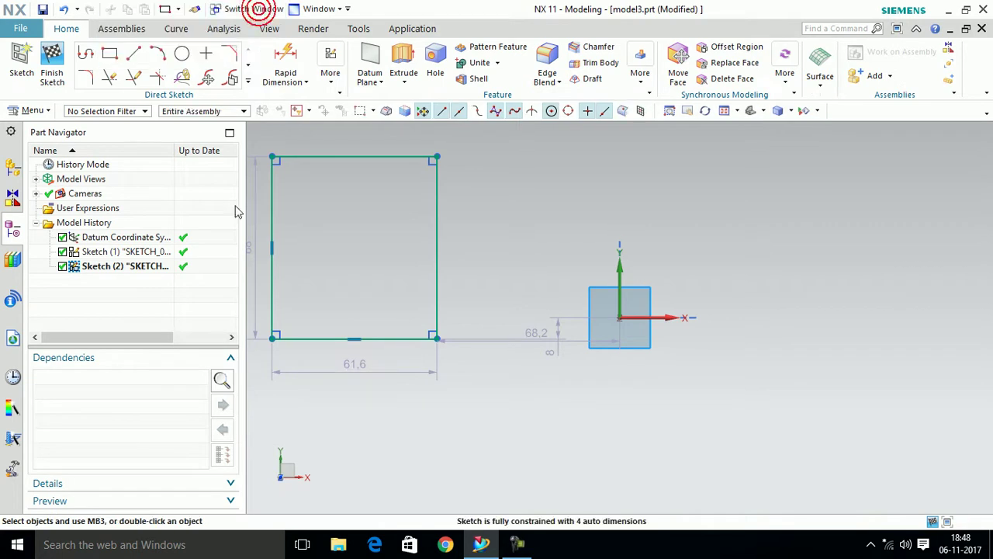
pyautogui.click(111, 48)
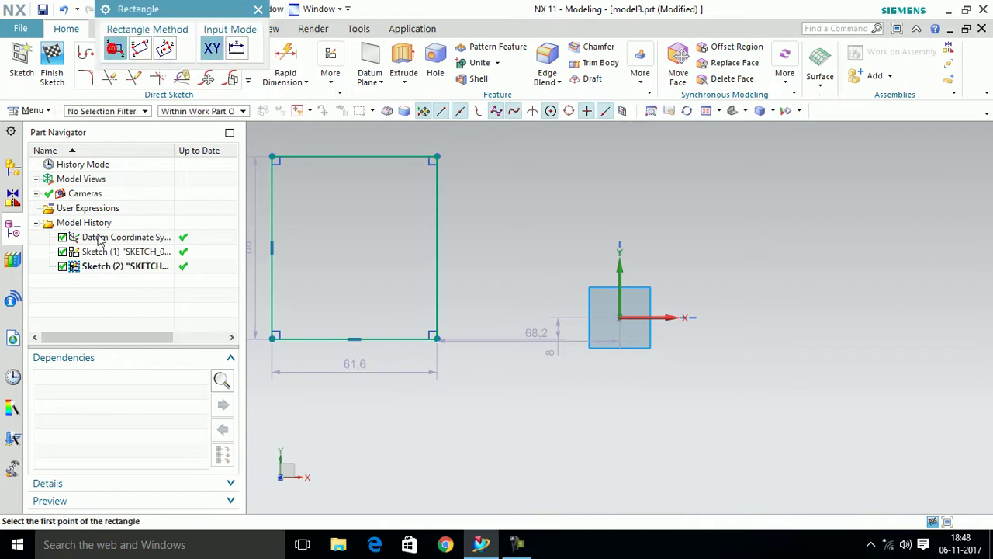
pyautogui.click(650, 169)
pyautogui.click(834, 285)
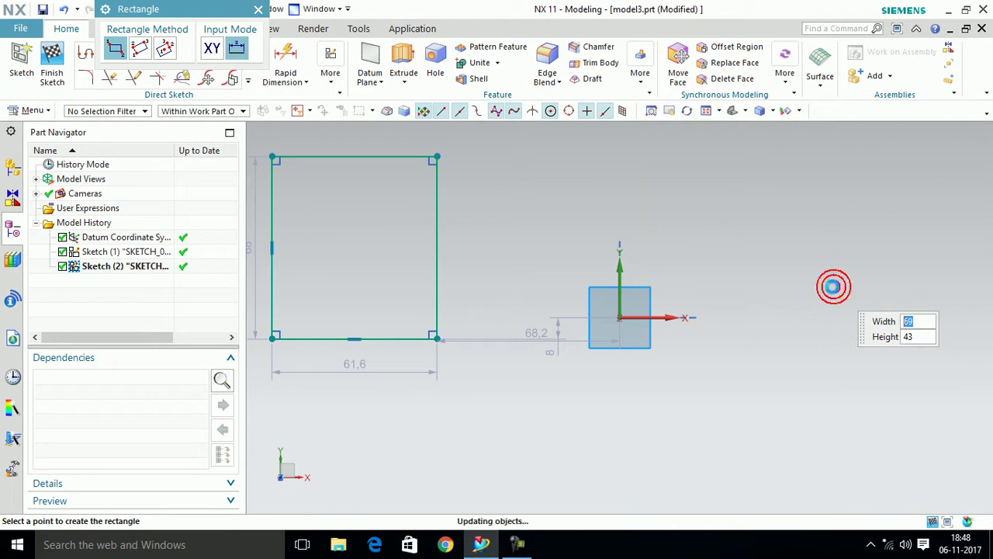
pyautogui.click(259, 9)
# Step: Chamfer the upper right corner of the larger rectangle with a symmetric distance of 15 mm
pyautogui.click(230, 52)
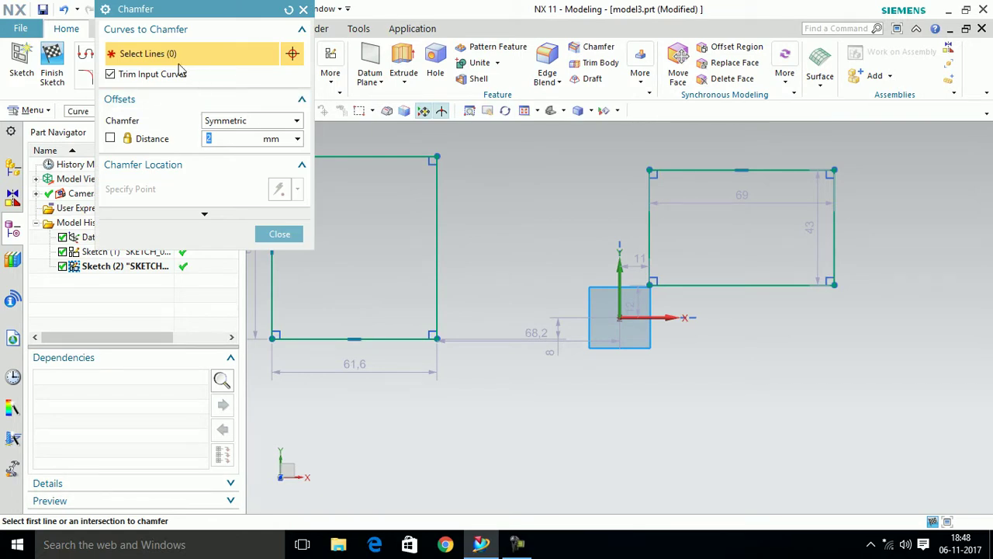
pyautogui.click(398, 156)
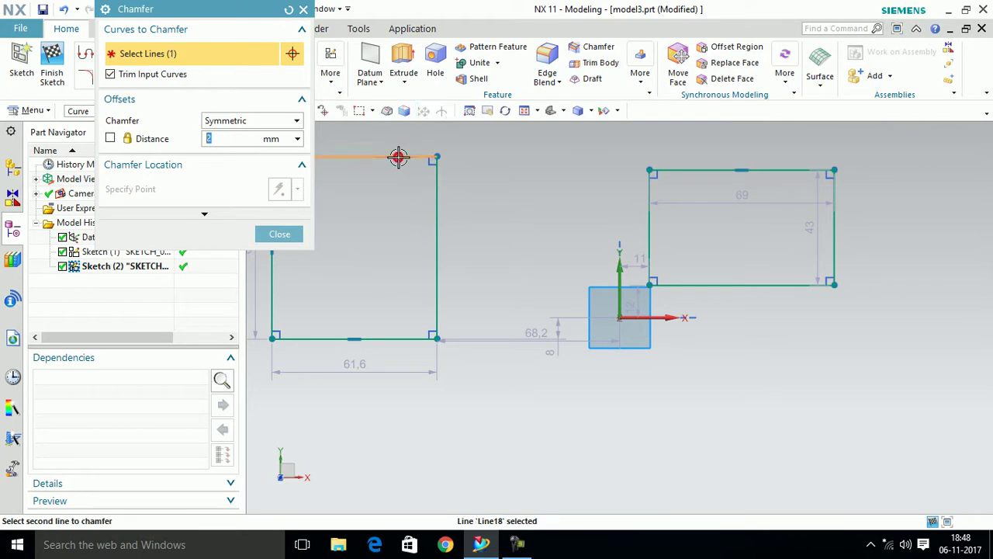
pyautogui.click(437, 200)
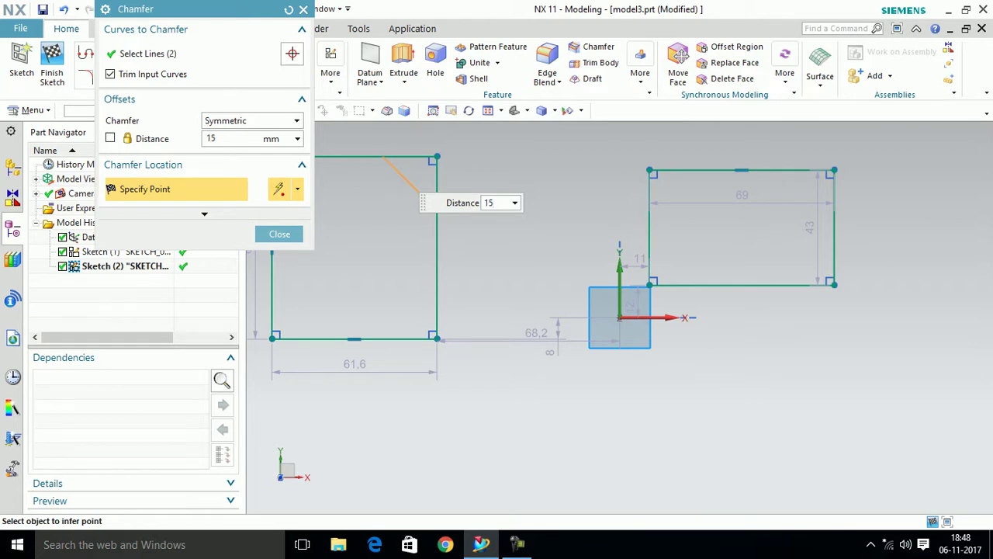
pyautogui.click(396, 169)
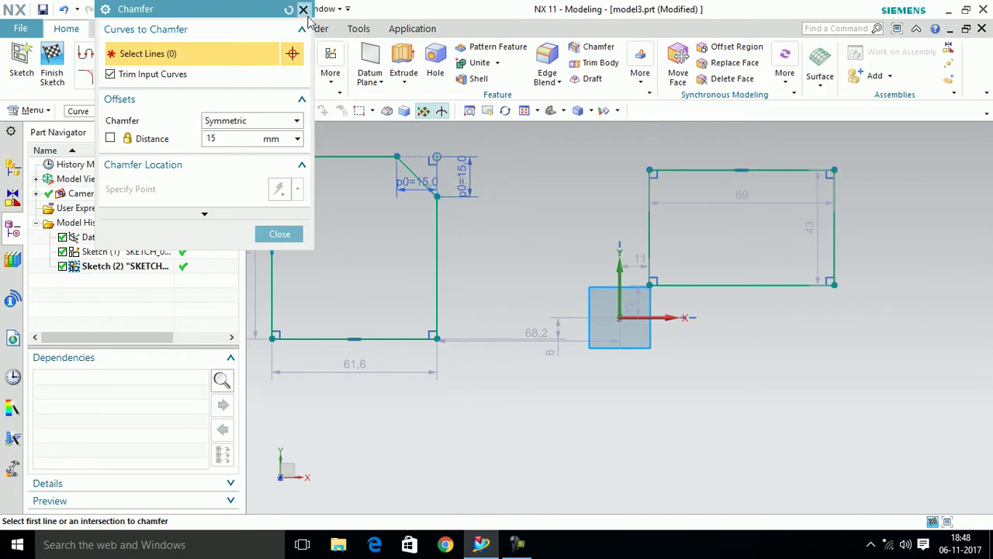
# Step: Chamfer the larger rectangle's lower right corner asymmetrically, 10 mm along the bottom edge and 25 mm along the vertical edge
pyautogui.click(298, 122)
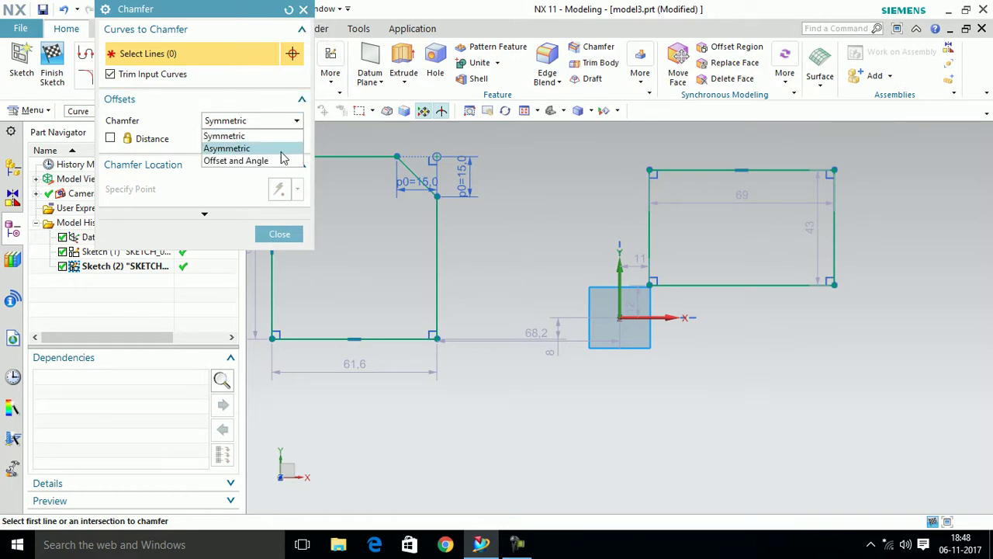
pyautogui.click(241, 149)
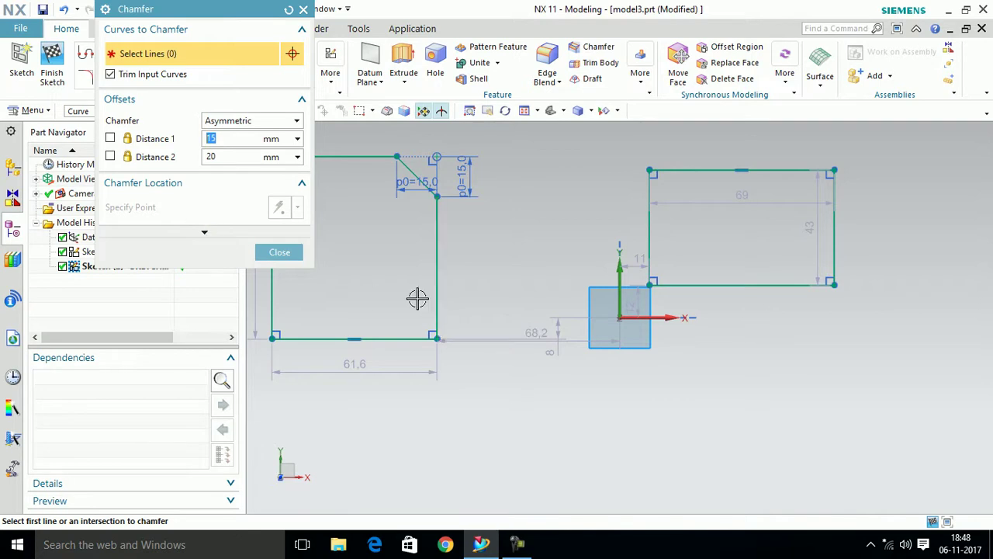
pyautogui.click(435, 299)
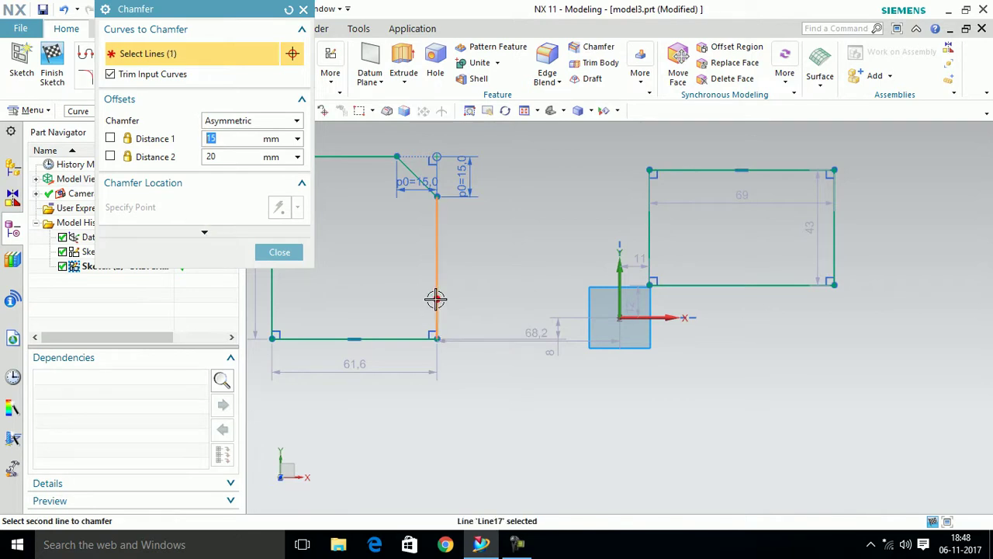
pyautogui.click(409, 339)
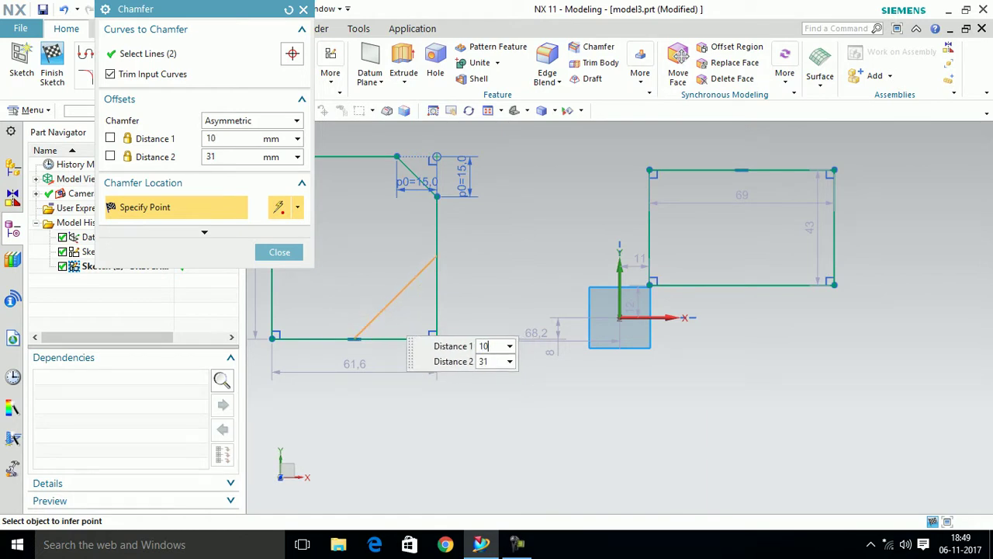
pyautogui.press('Tab')
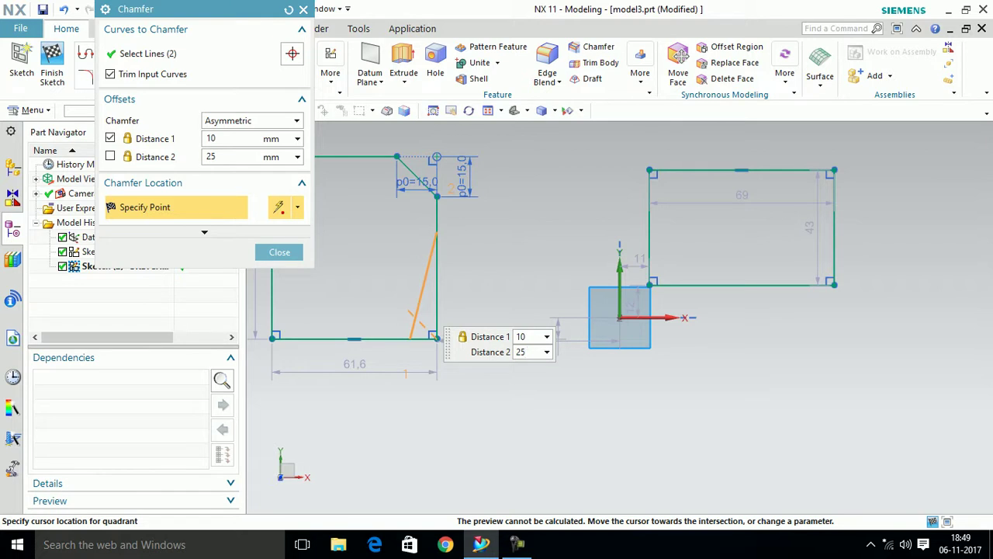
pyautogui.click(419, 318)
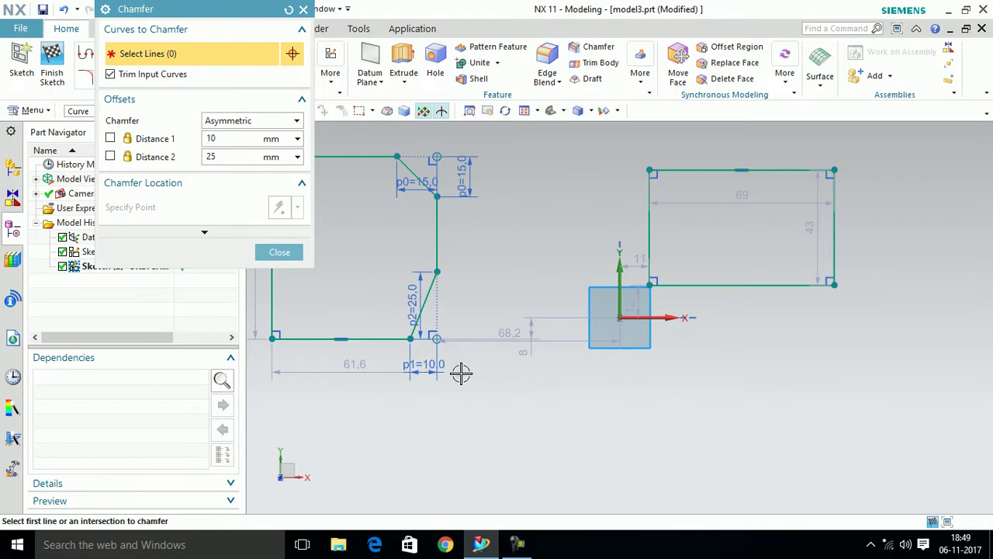
pyautogui.click(280, 253)
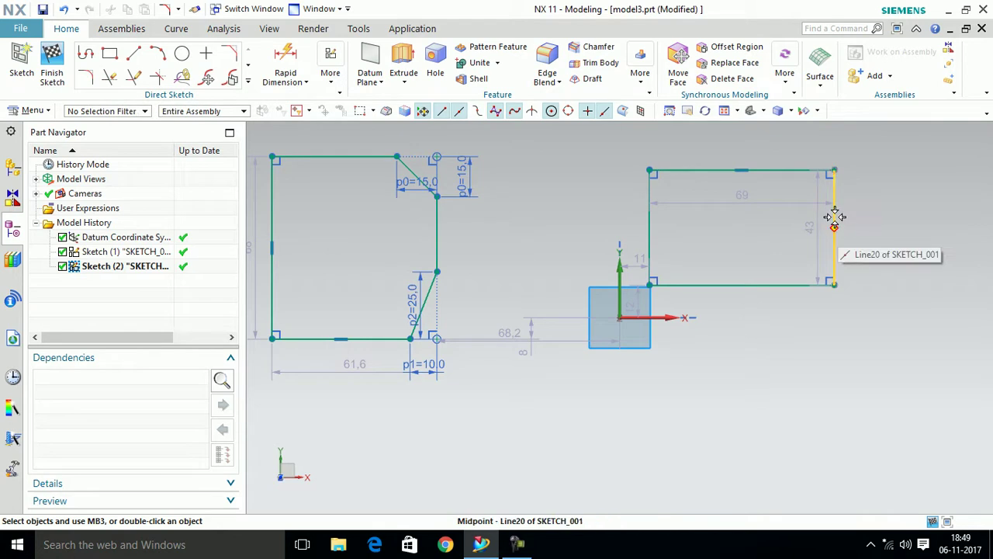
# Step: Add a trimmed fillet of radius 10 mm to the upper right corner of the 69 mm wide rectangle
pyautogui.click(793, 171)
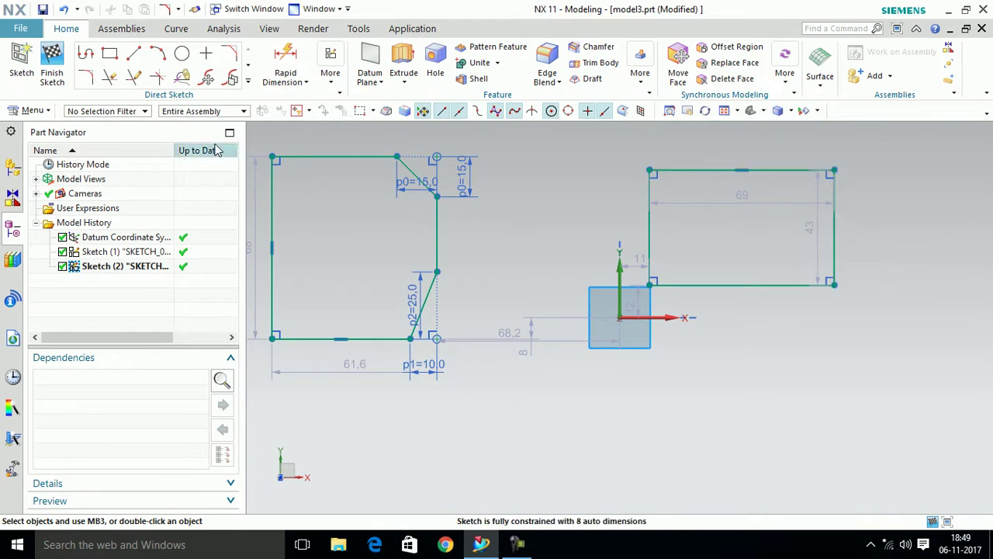
pyautogui.click(93, 81)
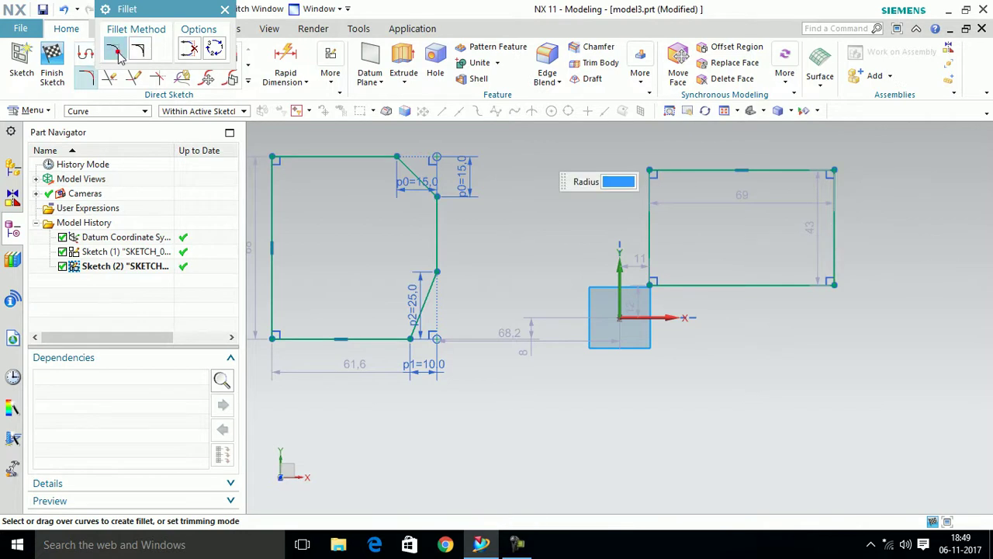
pyautogui.click(799, 170)
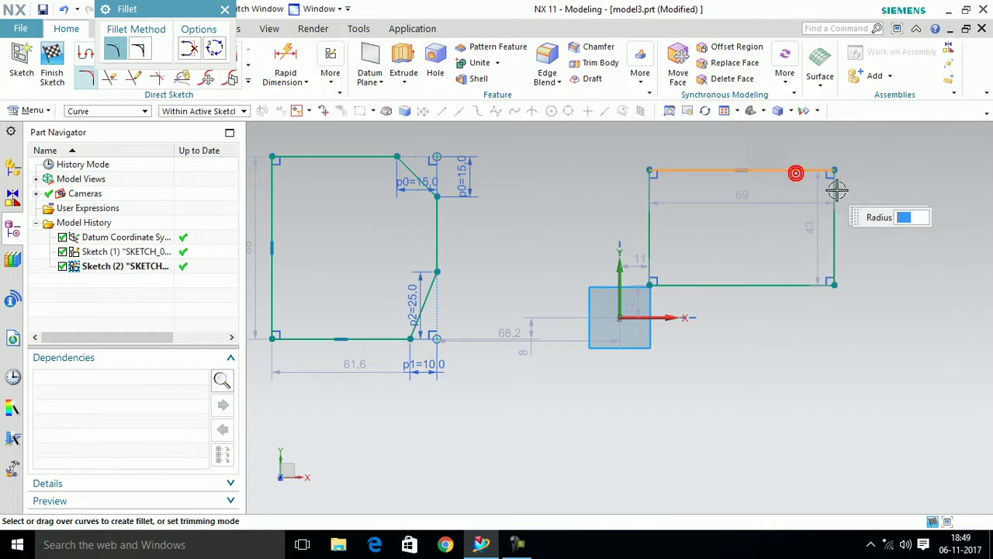
pyautogui.click(834, 223)
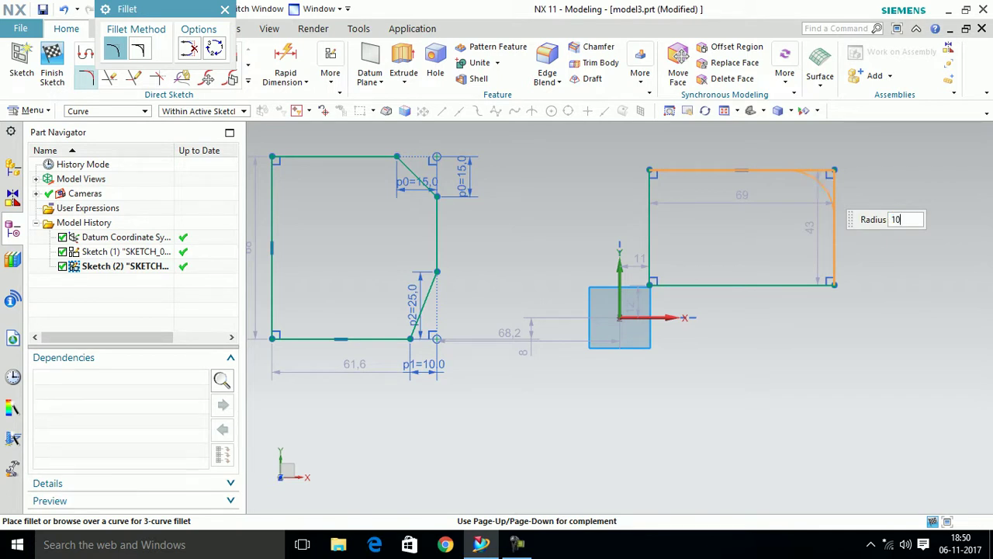
pyautogui.press('Return')
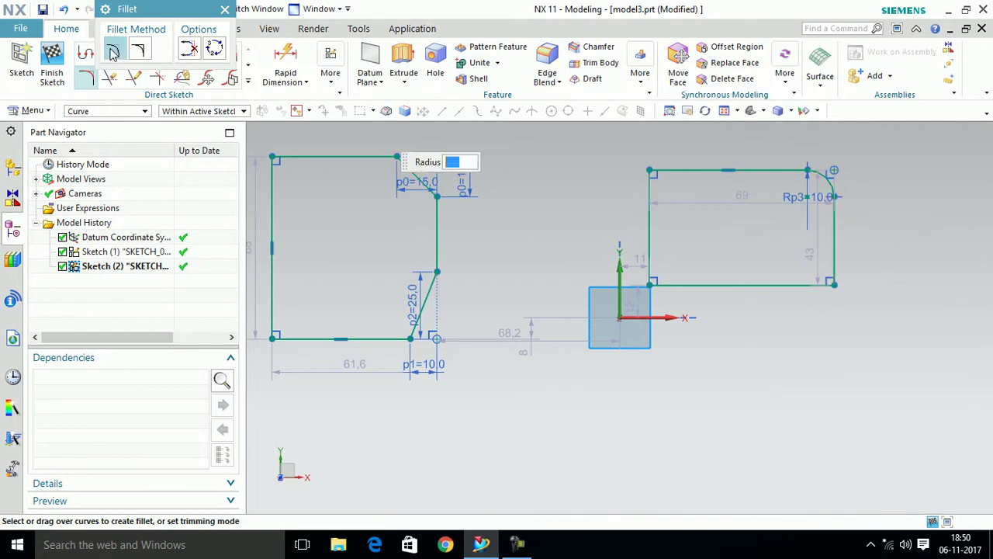
pyautogui.click(813, 172)
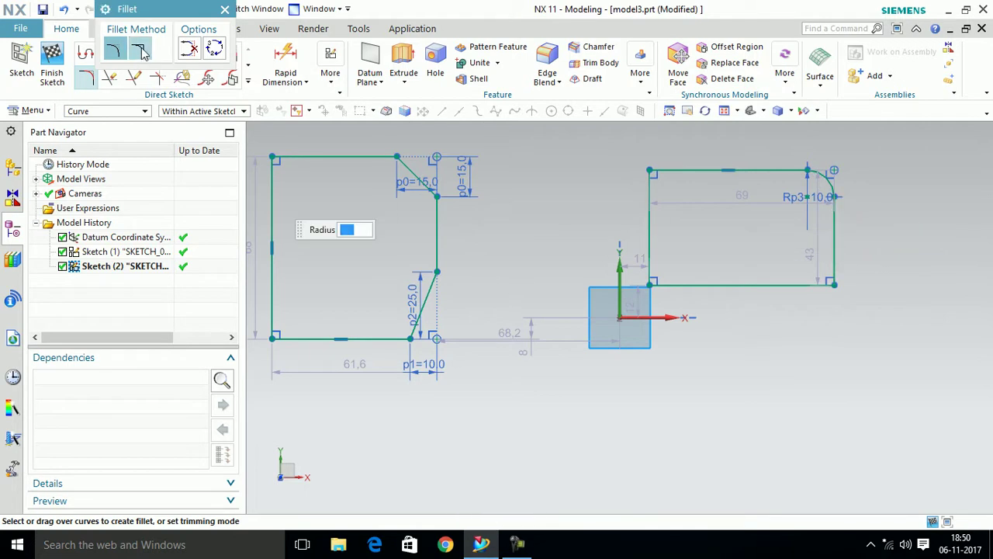
# Step: Add an untrimmed fillet of about 20 mm radius to the lower right corner of the 69 mm wide rectangle
pyautogui.click(141, 51)
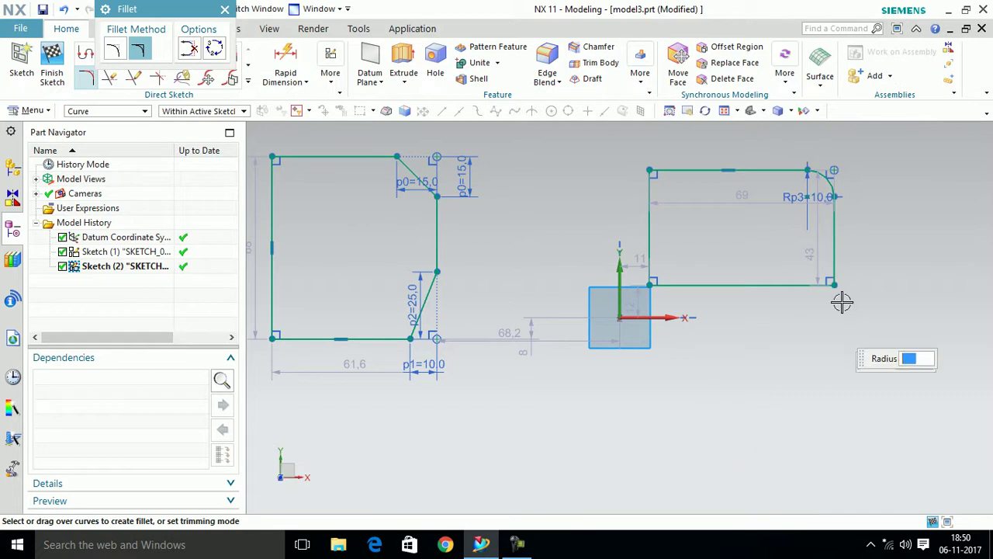
pyautogui.click(806, 285)
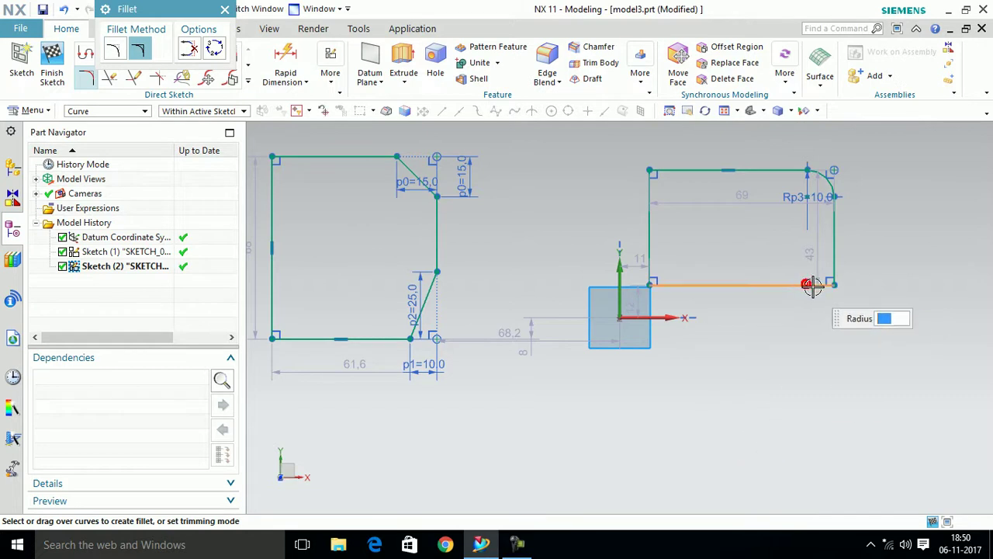
pyautogui.click(835, 262)
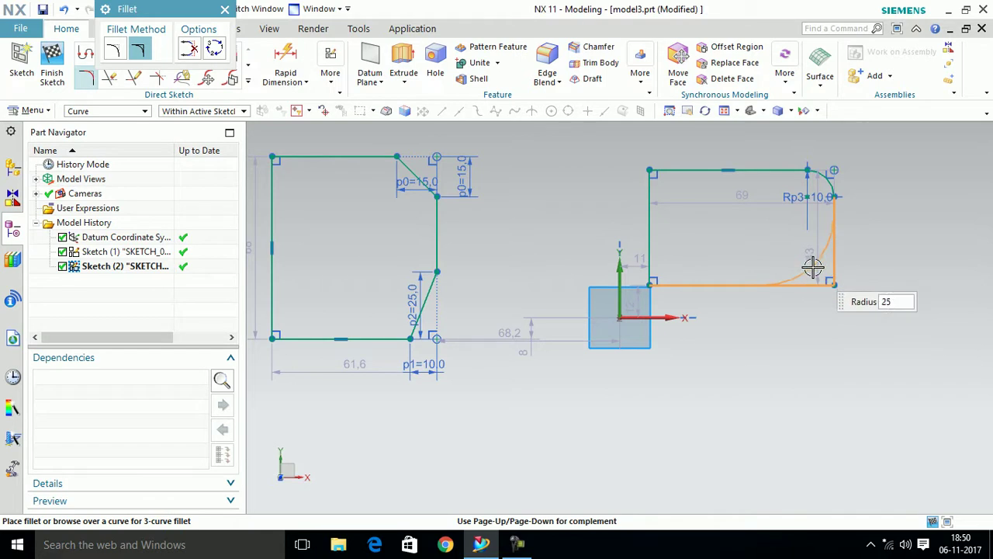
pyautogui.click(818, 269)
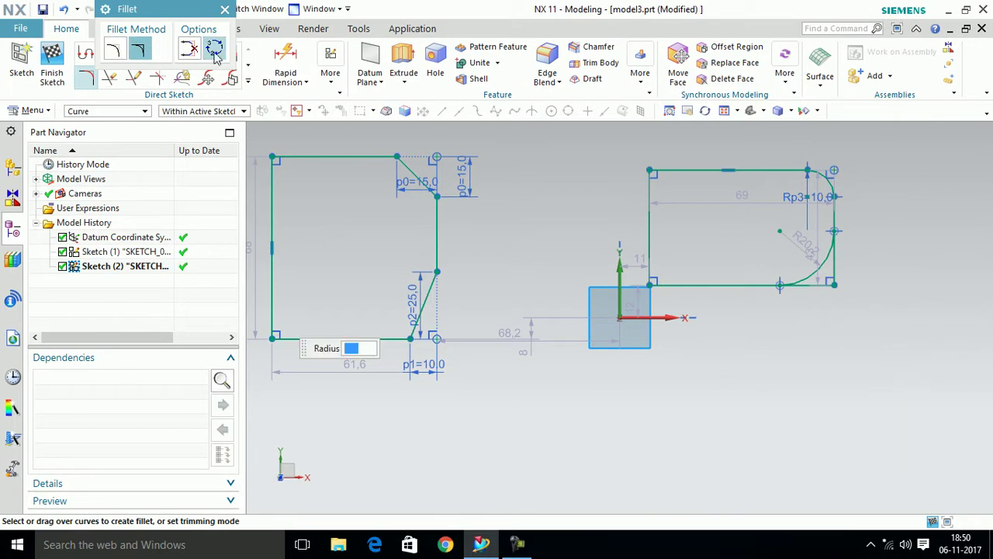
pyautogui.click(225, 11)
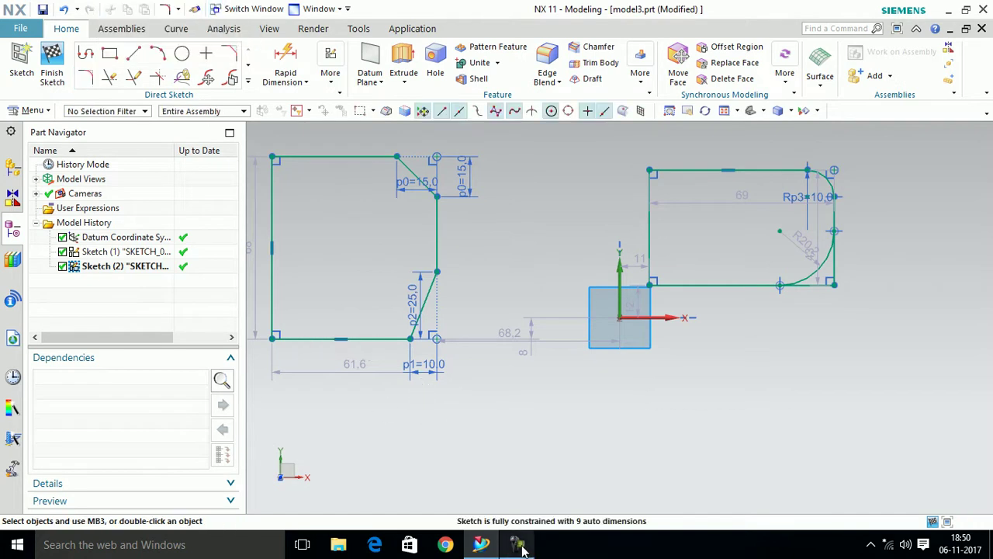